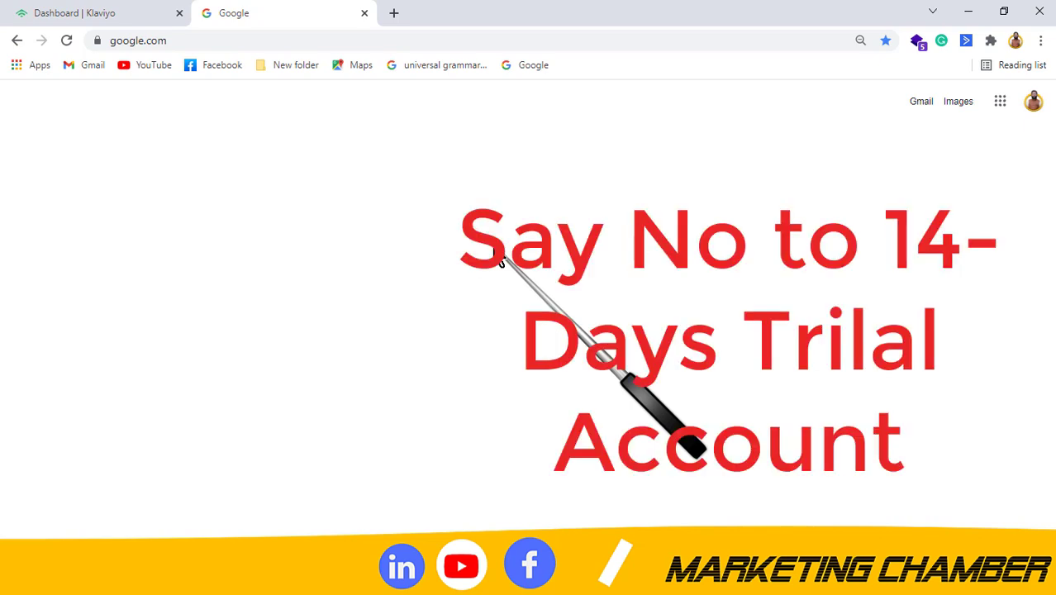
Replace the old tab with a fresh tab and load the Google bookmark.
{"action": "left_click", "coordinate": [393, 13]}
{"action": "left_click", "coordinate": [365, 13]}
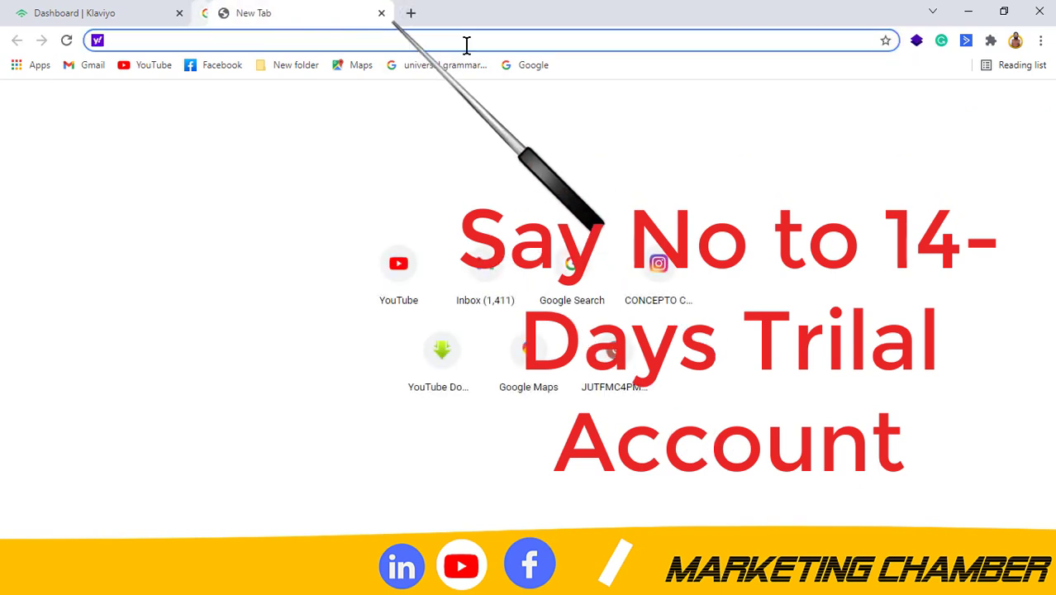
{"action": "left_click", "coordinate": [532, 73]}
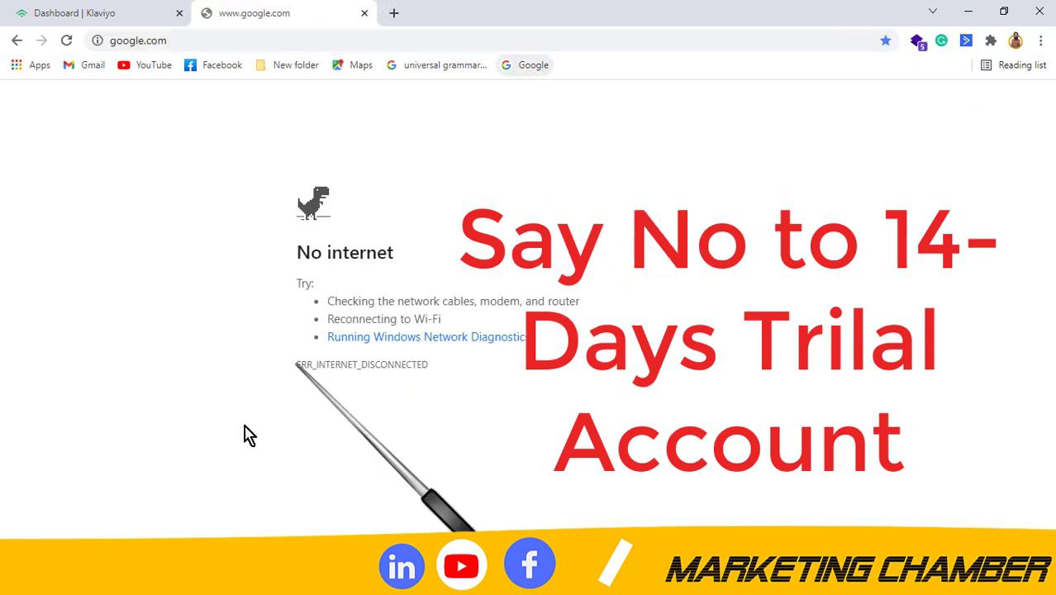
Connect to the Wi-Fi network from the Windows network list so Google loads.
{"action": "left_click", "coordinate": [248, 579]}
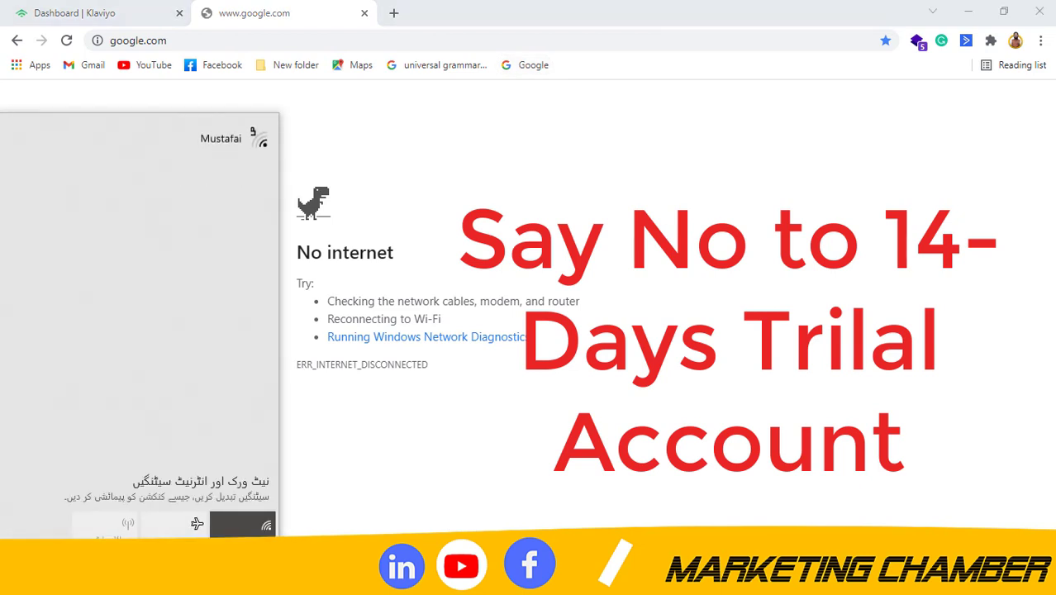
{"action": "left_click", "coordinate": [219, 137]}
{"action": "left_click", "coordinate": [79, 208]}
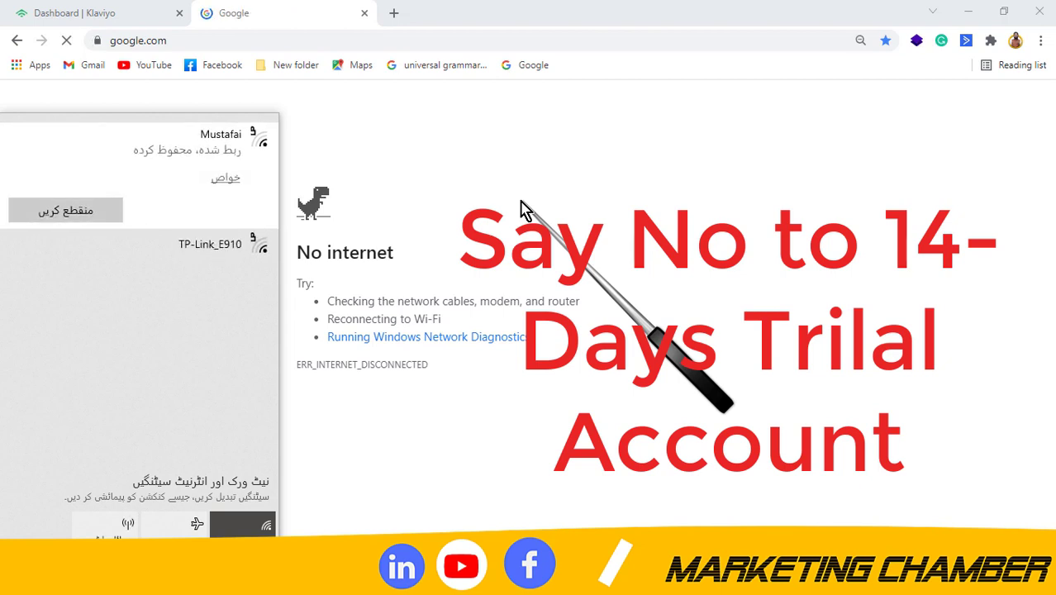
{"action": "left_click", "coordinate": [521, 206]}
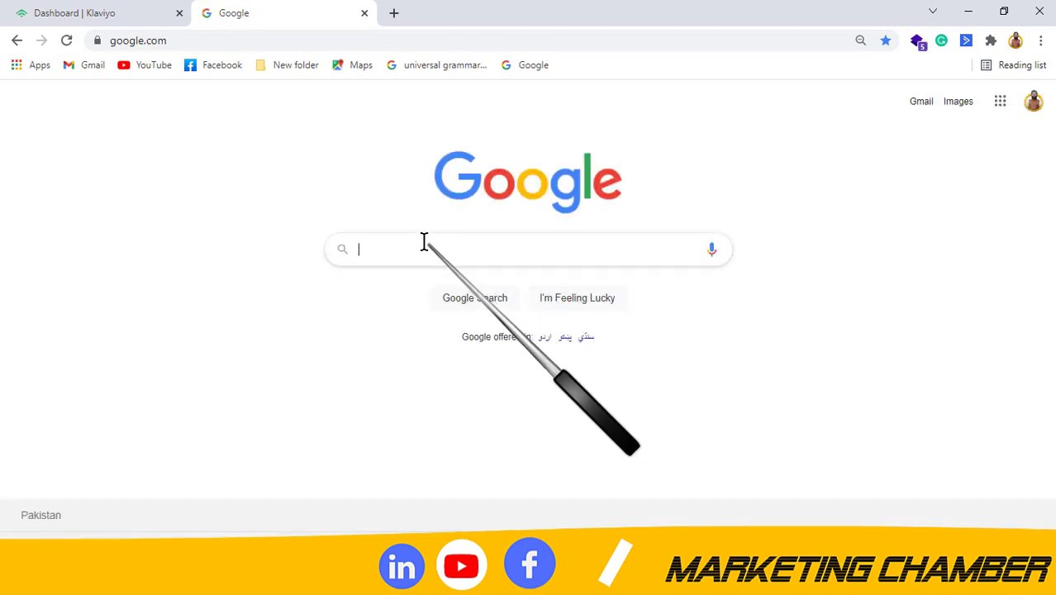
Search Google for 'shopify partner account sign up'.
{"action": "left_click", "coordinate": [423, 242]}
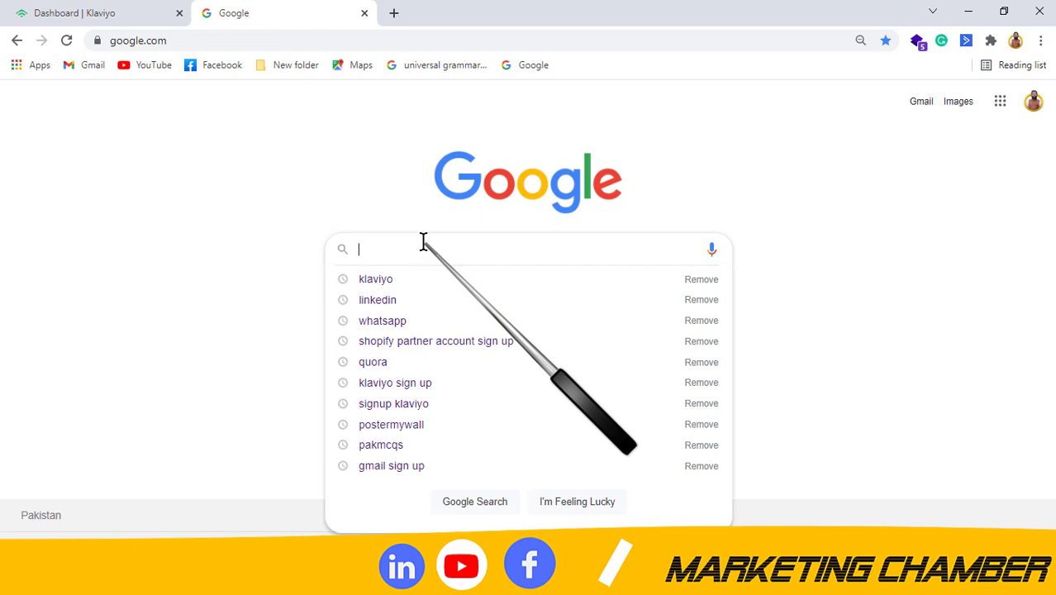
{"action": "type", "text": "shopify partn"}
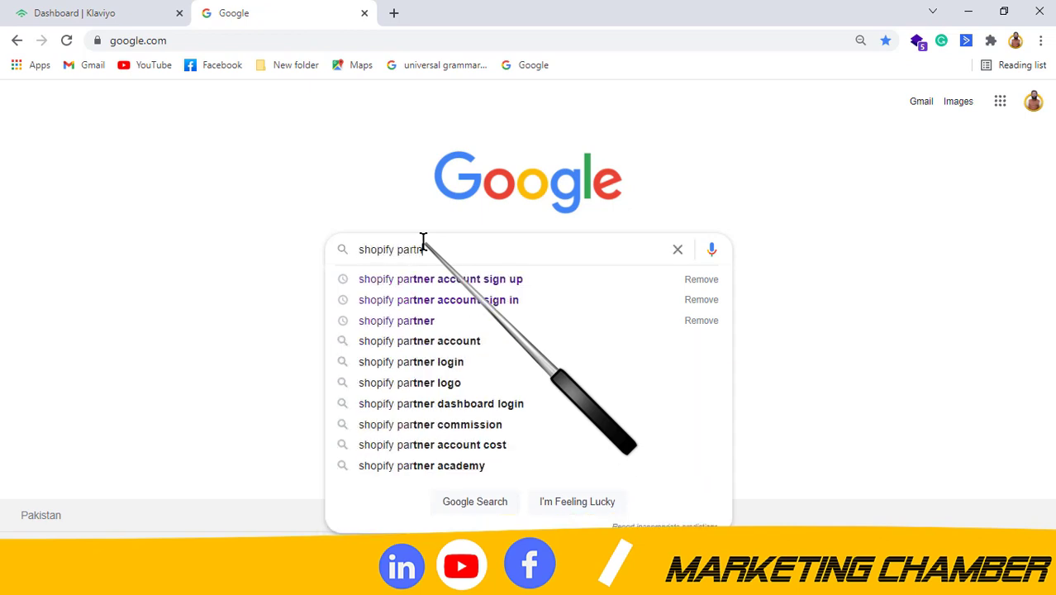
{"action": "type", "text": "er account"}
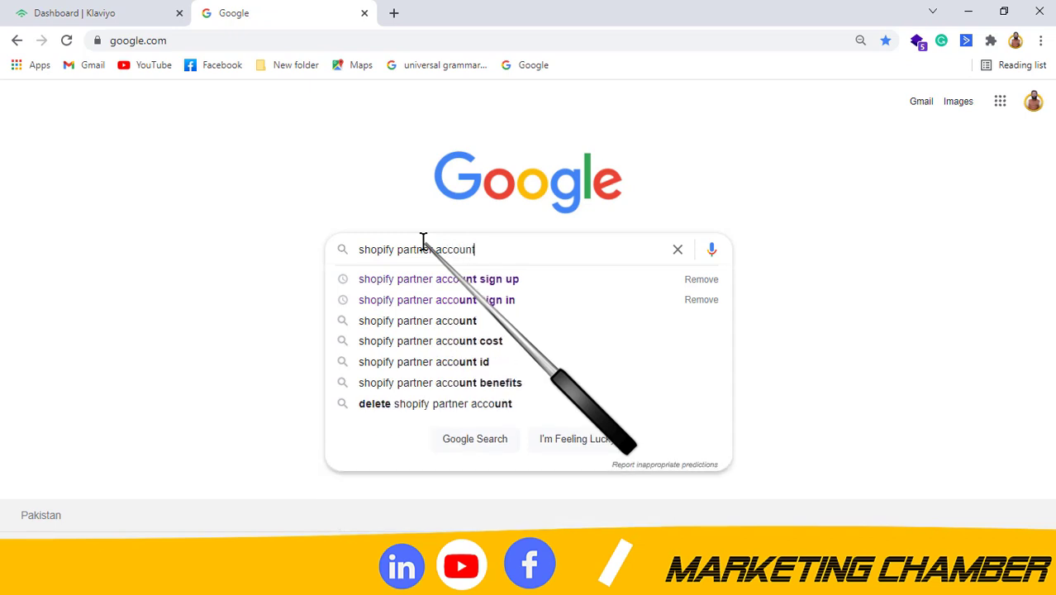
{"action": "type", "text": " sign up"}
{"action": "key", "text": "Return"}
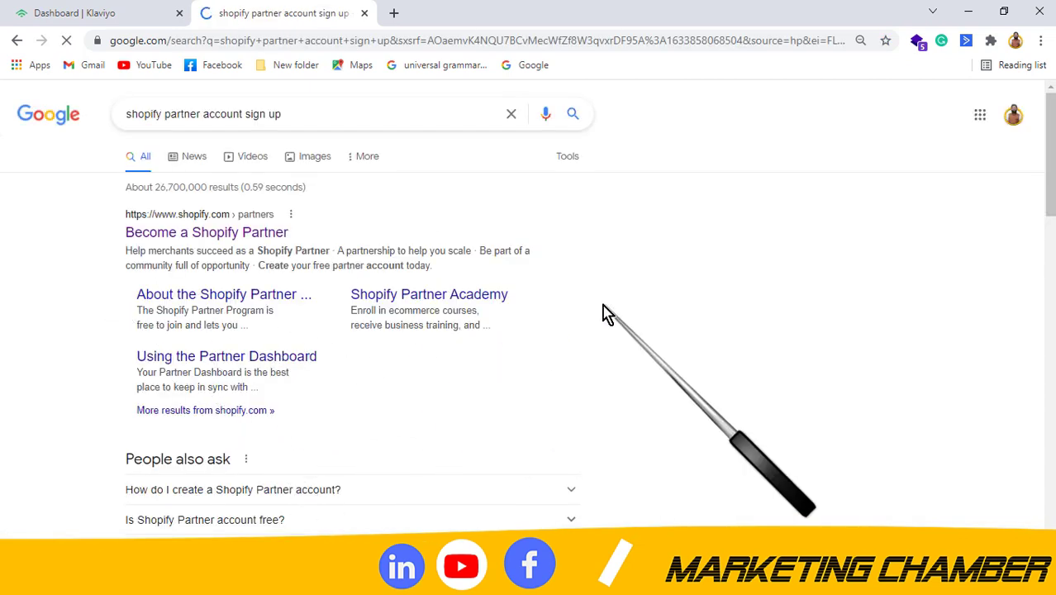
Open the 'Become a Shopify Partner' result and choose Join now to reach the signup form.
{"action": "left_click", "coordinate": [207, 234]}
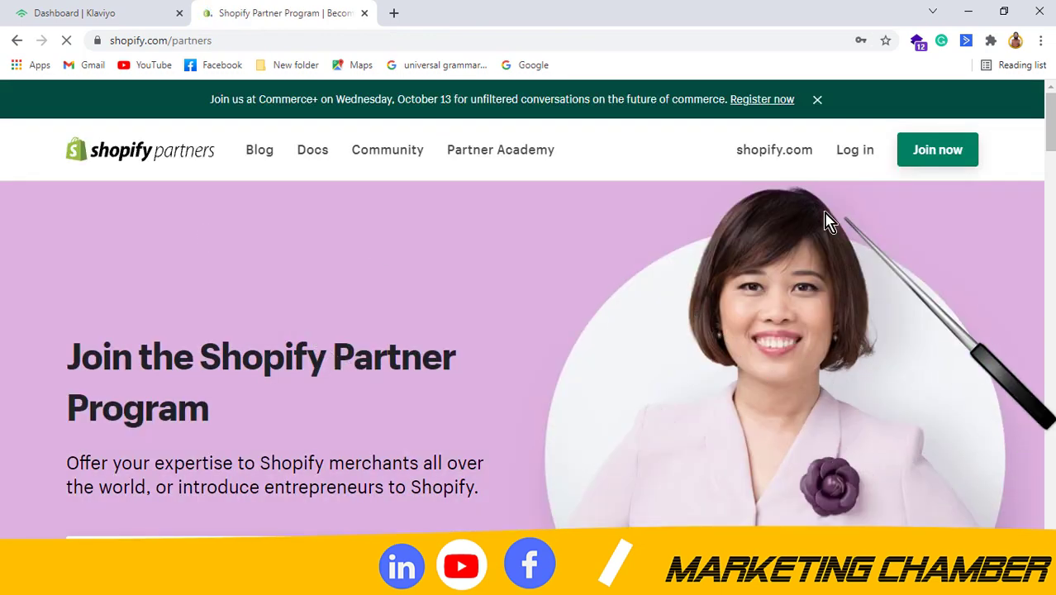
{"action": "left_click", "coordinate": [926, 157]}
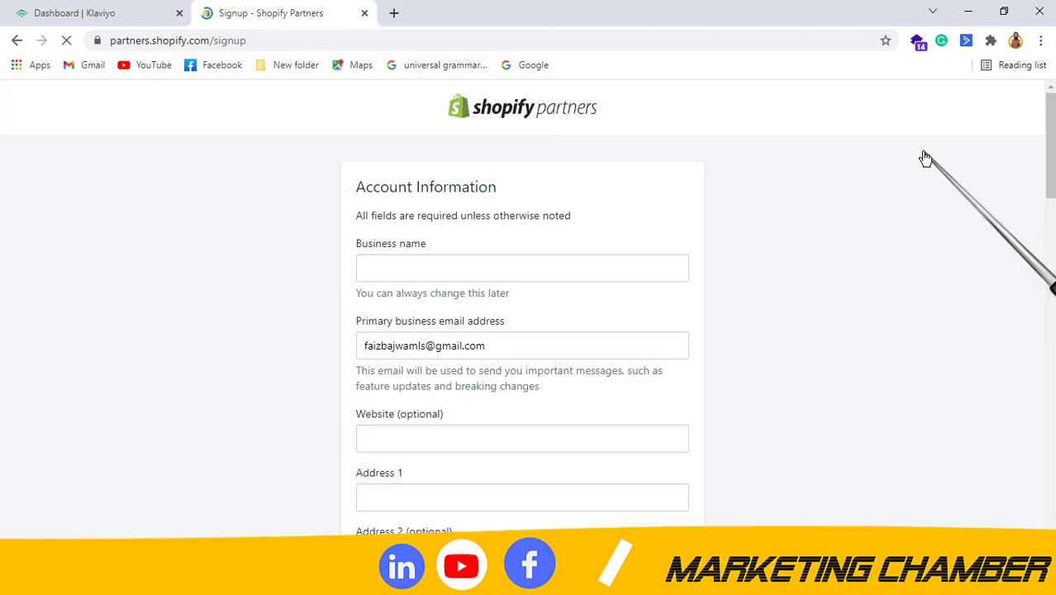
Enter business name 'Henry Shoes' and replace the prefilled email with a new Gmail business address.
{"action": "left_click", "coordinate": [417, 268]}
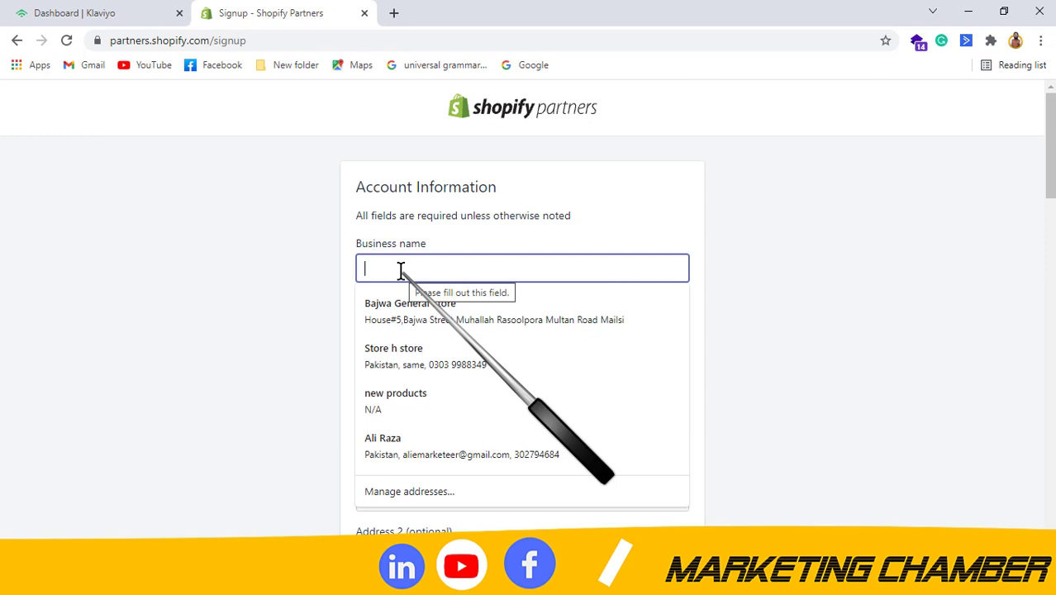
{"action": "type", "text": "Henry"}
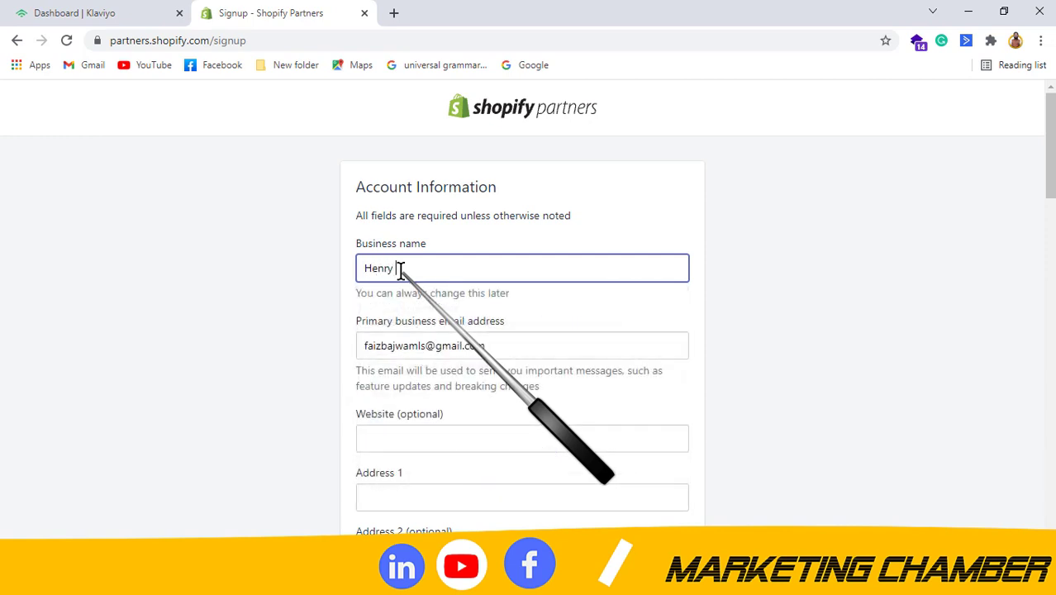
{"action": "type", "text": " Shoes"}
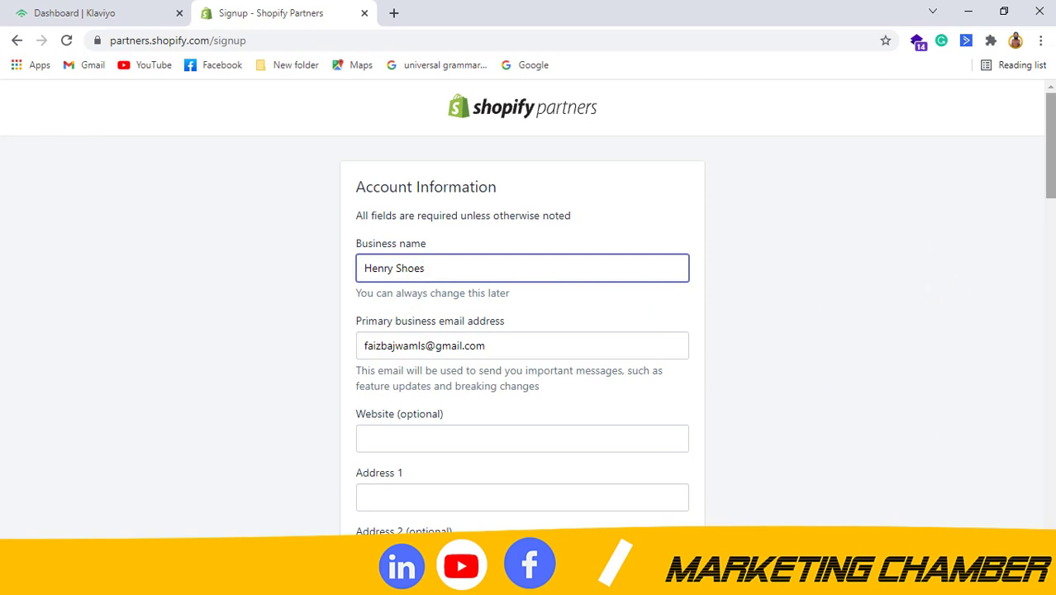
{"action": "scroll", "coordinate": [532, 266], "scroll_direction": "down", "scroll_amount": 1}
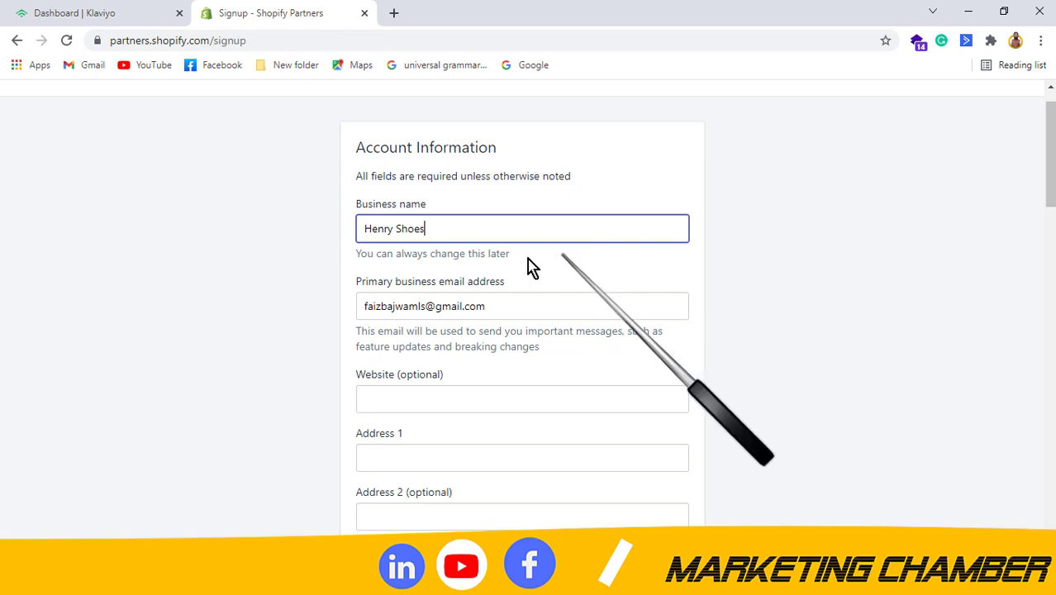
{"action": "triple_click", "coordinate": [517, 305]}
{"action": "key", "text": "BackSpace"}
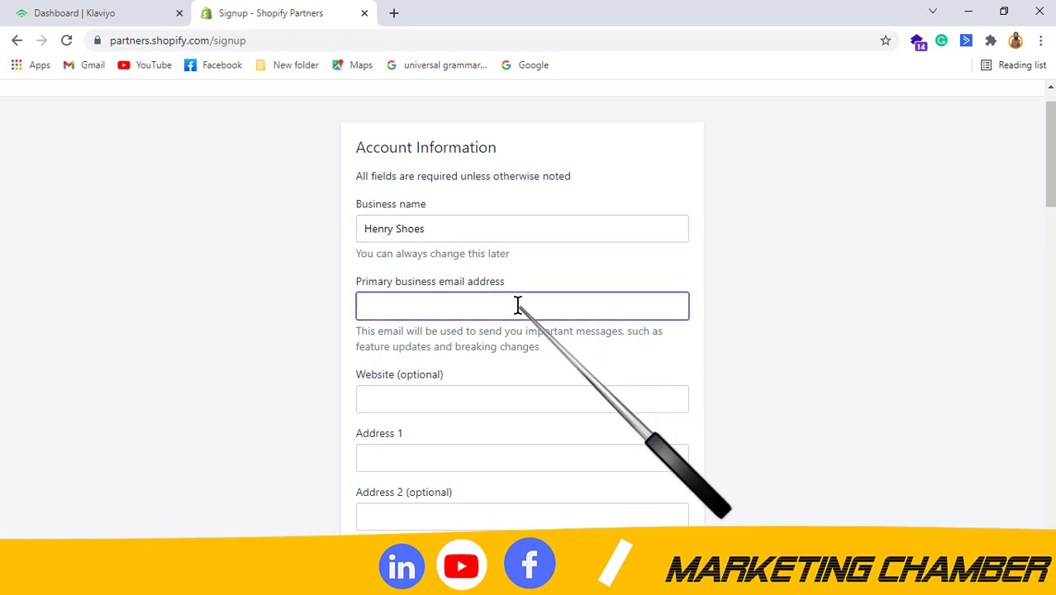
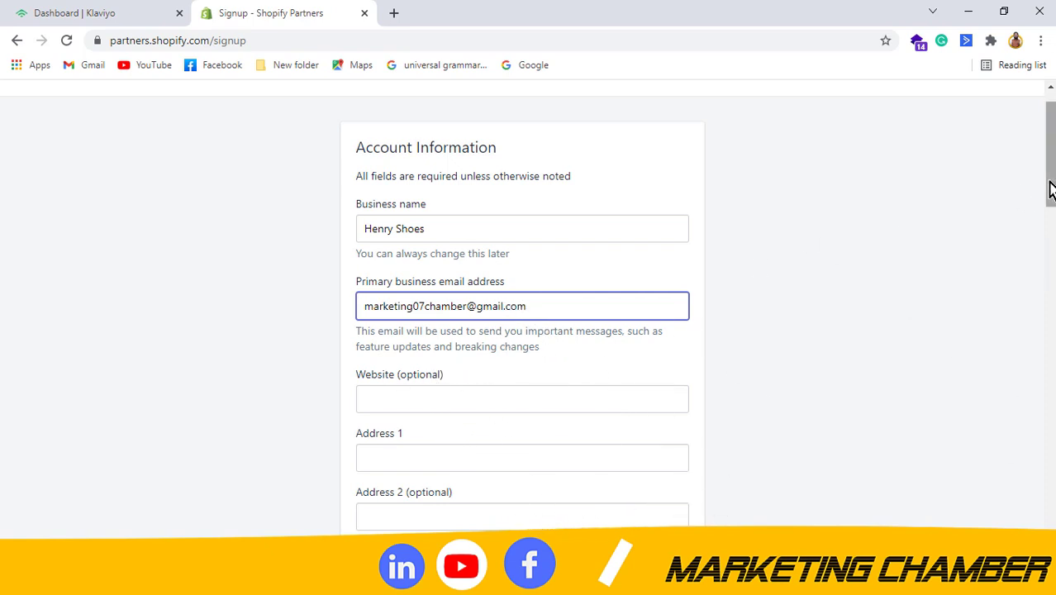
Fill in the address line and the city, accepting the saved Multan suggestion.
{"action": "scroll", "coordinate": [529, 331], "scroll_direction": "down", "scroll_amount": 2}
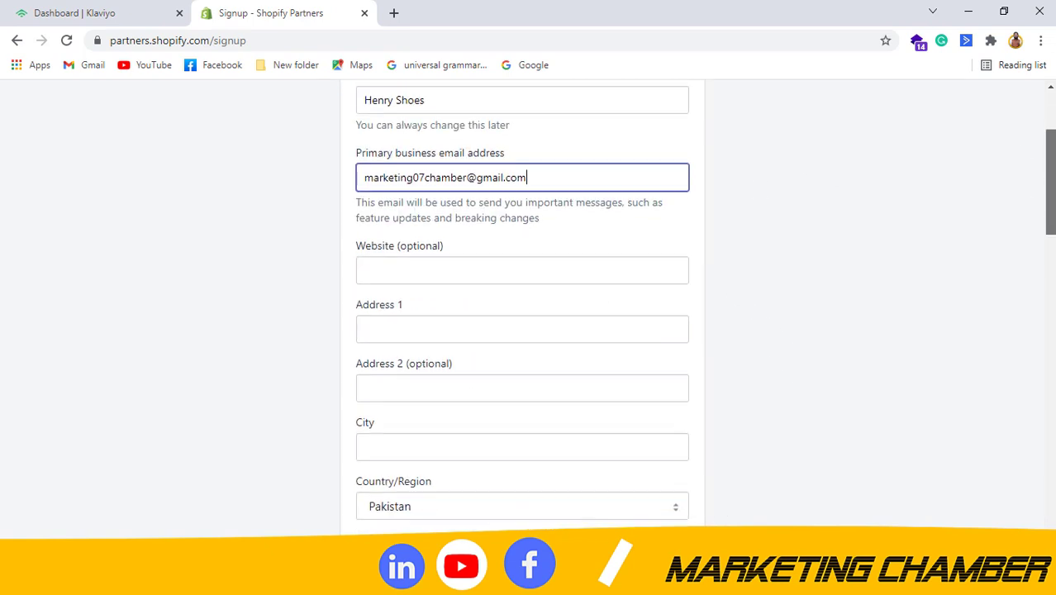
{"action": "left_click", "coordinate": [417, 324]}
{"action": "type", "text": "Pakistan"}
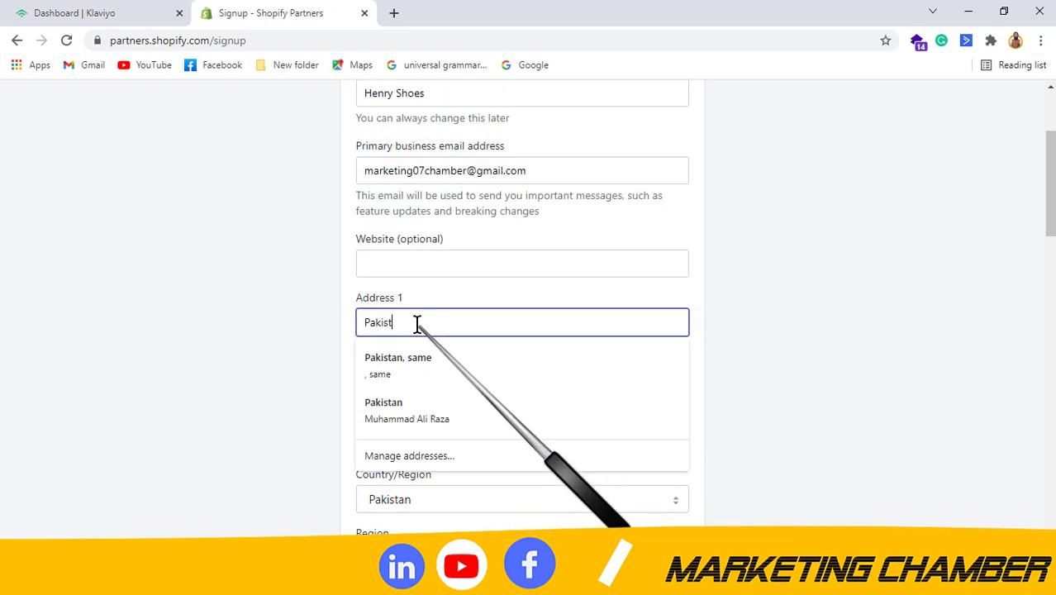
{"action": "left_click", "coordinate": [280, 353]}
{"action": "scroll", "coordinate": [281, 354], "scroll_direction": "down", "scroll_amount": 2}
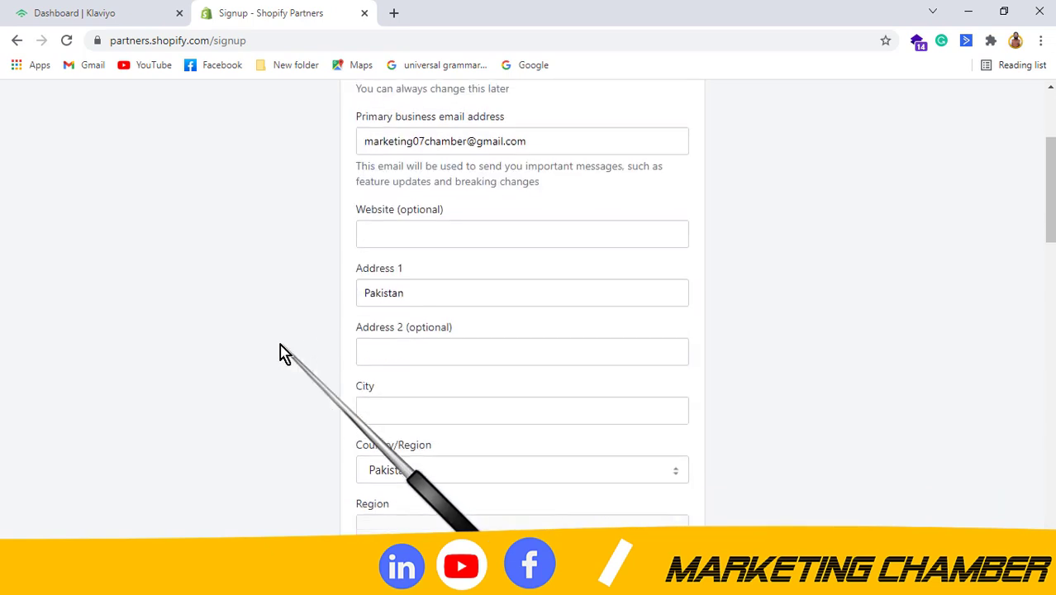
{"action": "left_click", "coordinate": [525, 290]}
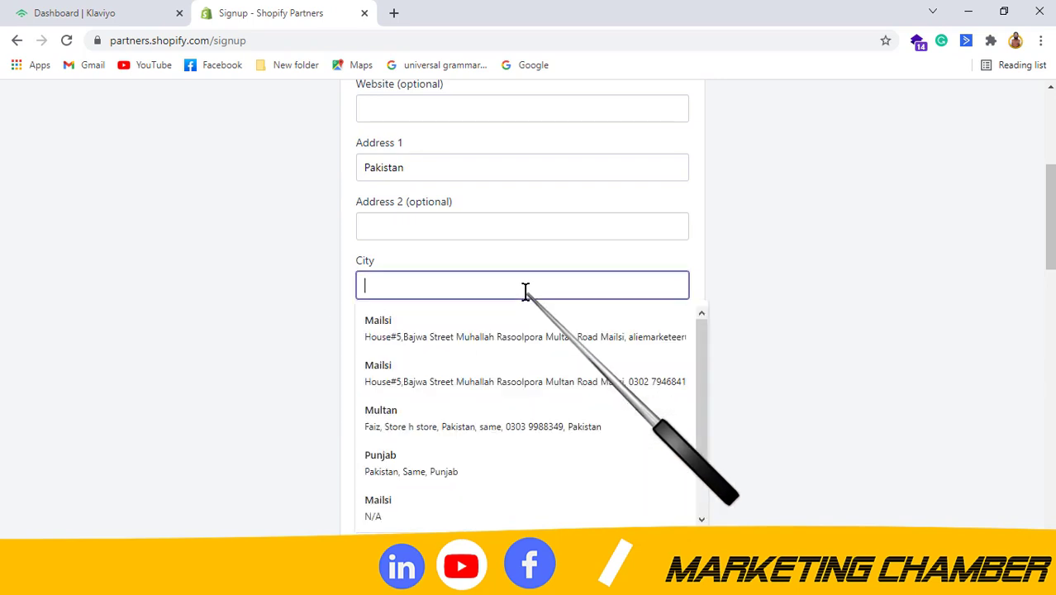
{"action": "type", "text": "Multan"}
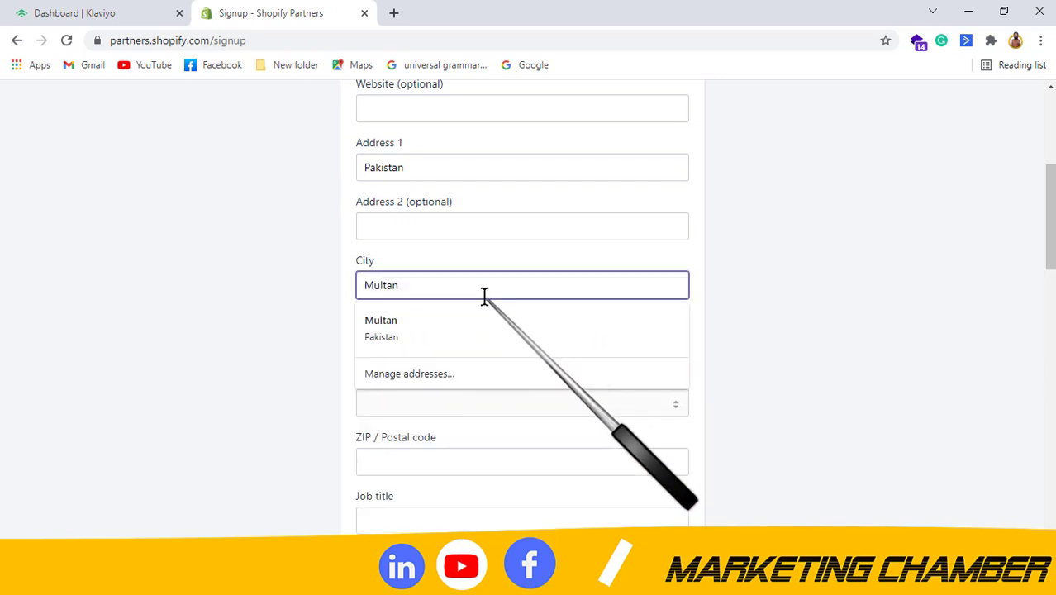
{"action": "left_click", "coordinate": [388, 330]}
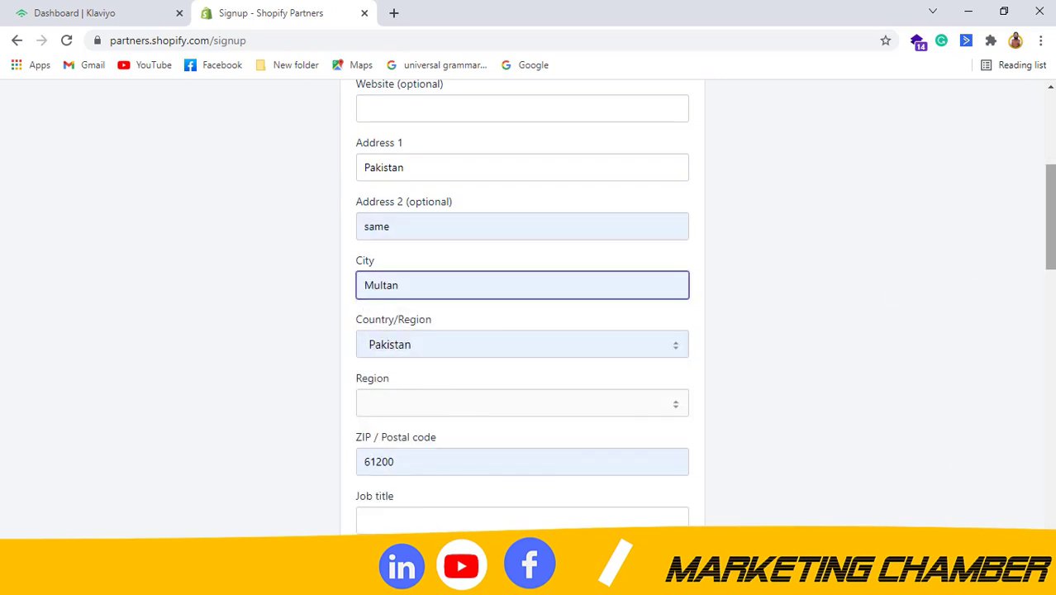
Set the job title to CEO.
{"action": "scroll", "coordinate": [1049, 240], "scroll_direction": "down", "scroll_amount": 1}
{"action": "left_click", "coordinate": [419, 426]}
{"action": "type", "text": "CEO"}
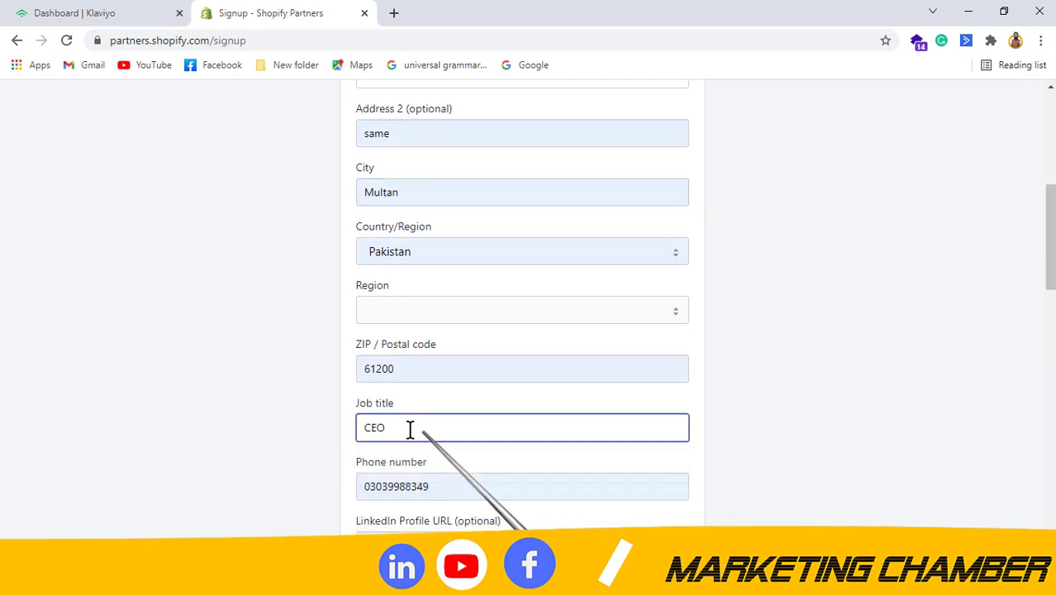
{"action": "left_click", "coordinate": [101, 354]}
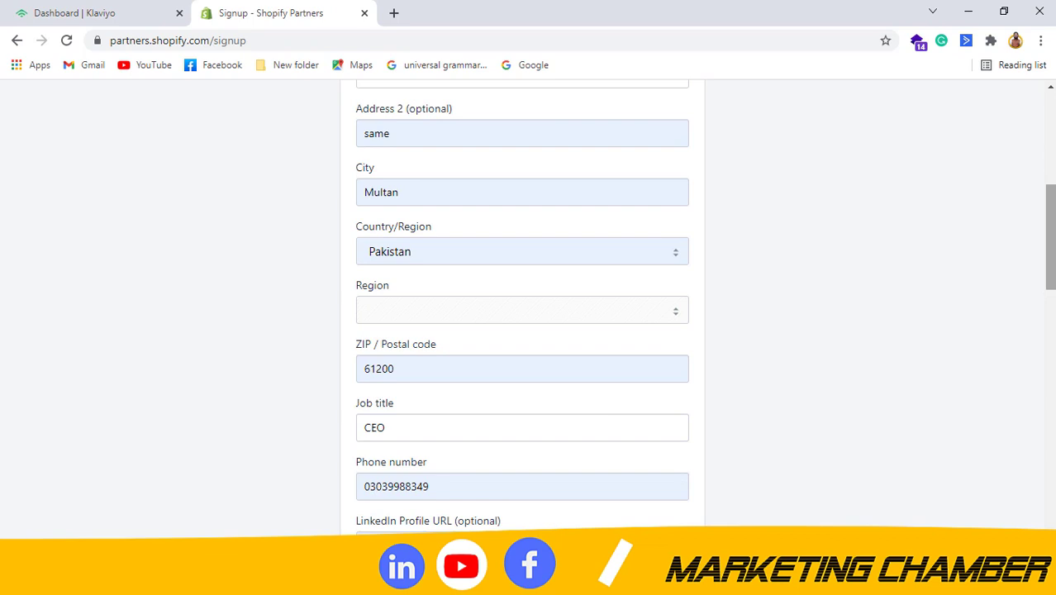
Clear the LinkedIn Profile URL field and scroll down to the 'Tell us about yourself' questions.
{"action": "scroll", "coordinate": [462, 241], "scroll_direction": "down", "scroll_amount": 4}
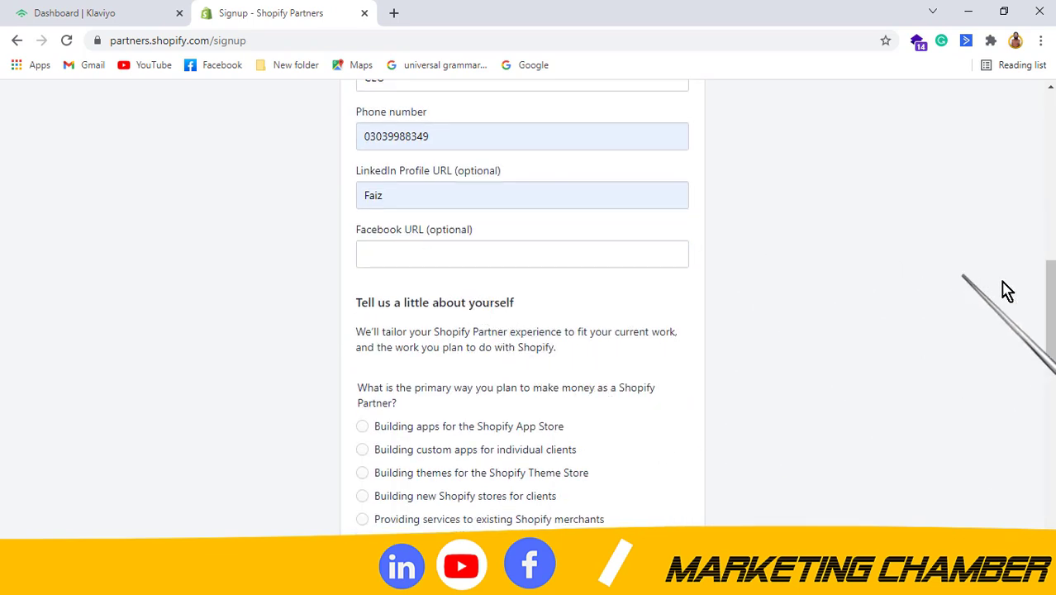
{"action": "left_click", "coordinate": [415, 190]}
{"action": "key", "text": "BackSpace"}
{"action": "key", "text": "BackSpace"}
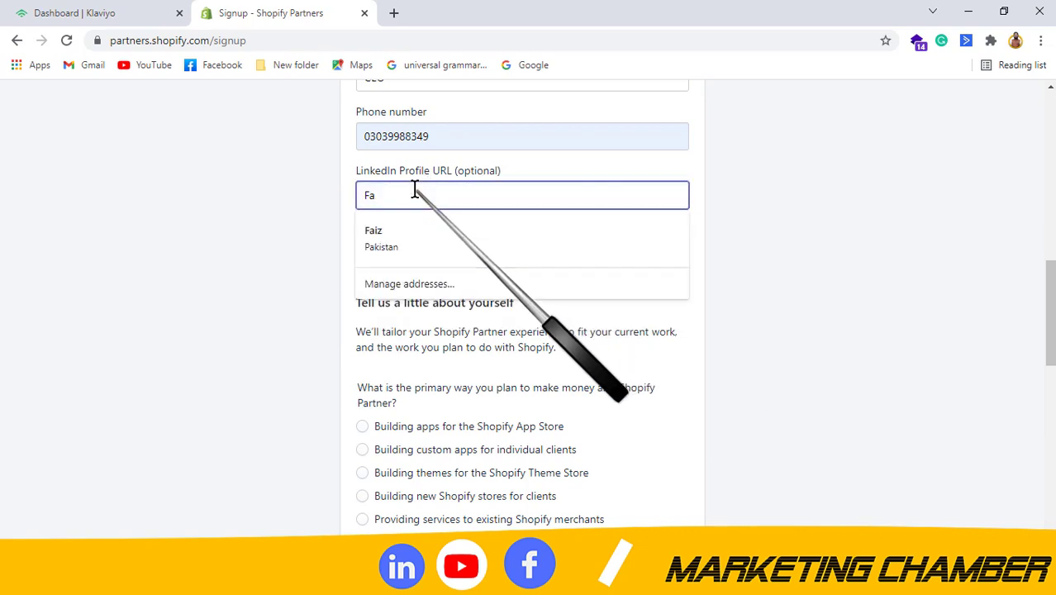
{"action": "key", "text": "BackSpace"}
{"action": "left_click", "coordinate": [94, 299]}
{"action": "scroll", "coordinate": [529, 306], "scroll_direction": "down", "scroll_amount": 2}
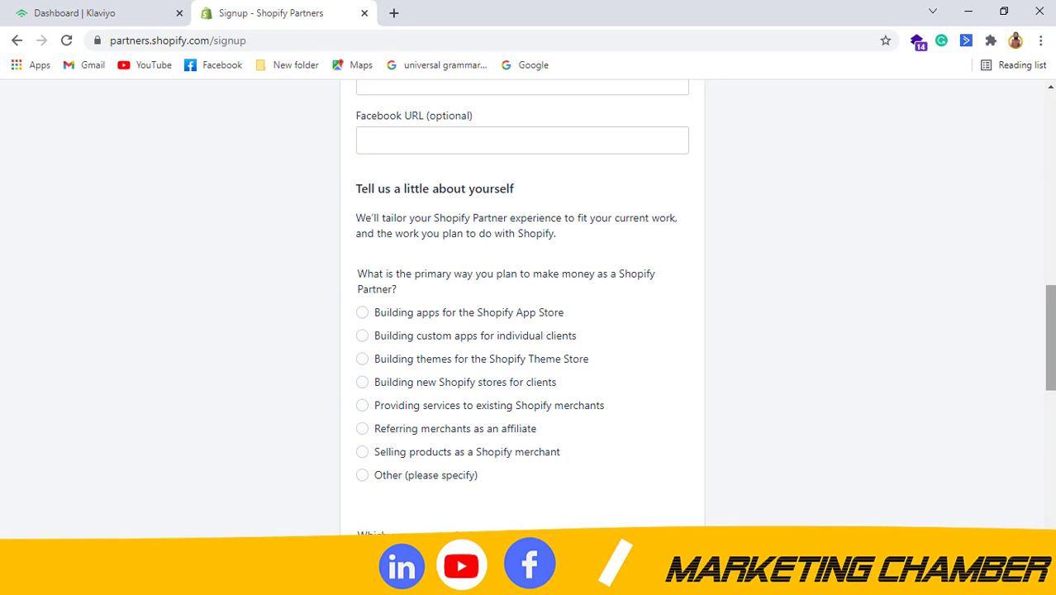
{"action": "scroll", "coordinate": [529, 306], "scroll_direction": "up", "scroll_amount": 1}
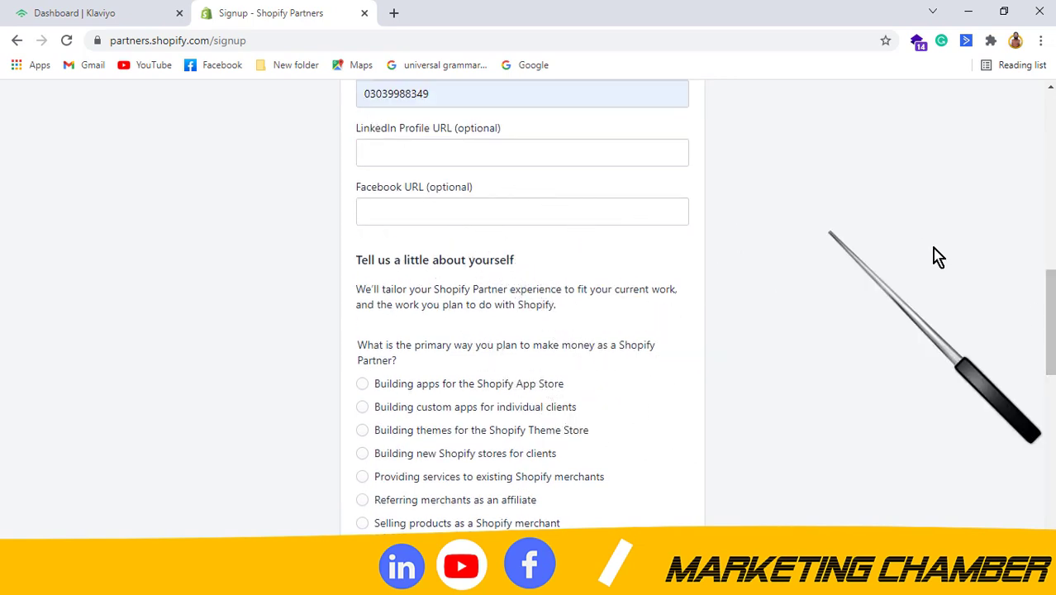
{"action": "scroll", "coordinate": [879, 318], "scroll_direction": "down", "scroll_amount": 1}
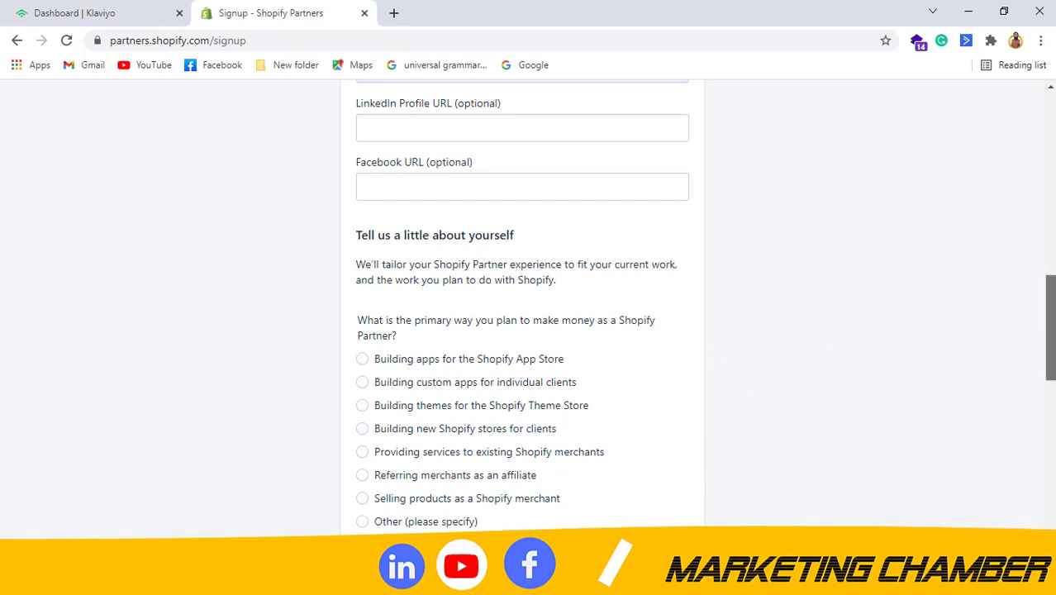
{"action": "scroll", "coordinate": [1047, 330], "scroll_direction": "down", "scroll_amount": 1}
{"action": "scroll", "coordinate": [529, 306], "scroll_direction": "down", "scroll_amount": 1}
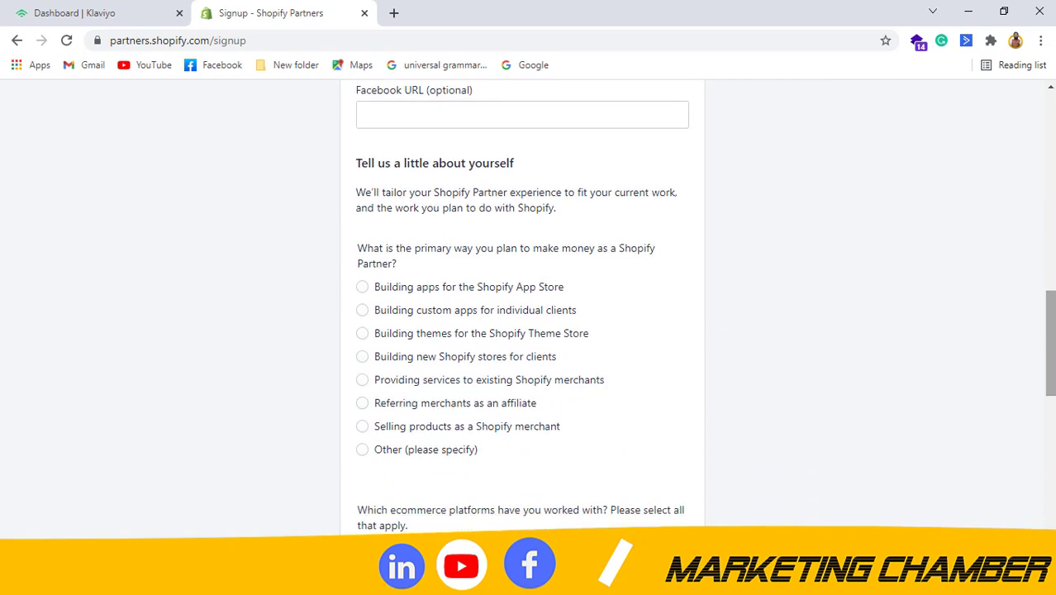
{"action": "scroll", "coordinate": [917, 370], "scroll_direction": "down", "scroll_amount": 1}
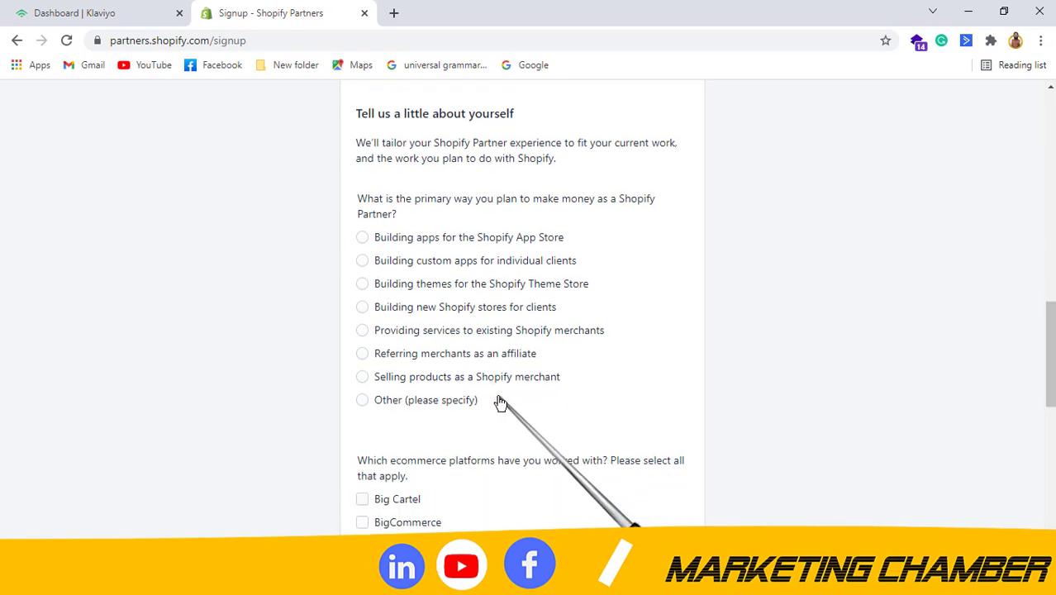
Answer the signup questions: building new stores for clients, Yes to a current client, Shopify platform.
{"action": "left_click", "coordinate": [367, 311]}
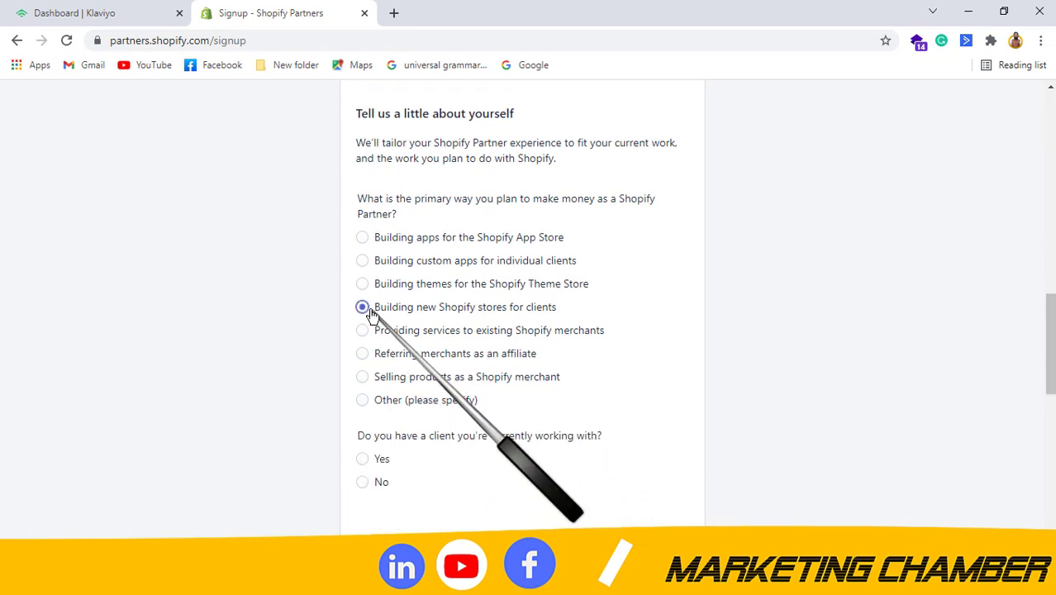
{"action": "scroll", "coordinate": [810, 356], "scroll_direction": "down", "scroll_amount": 4}
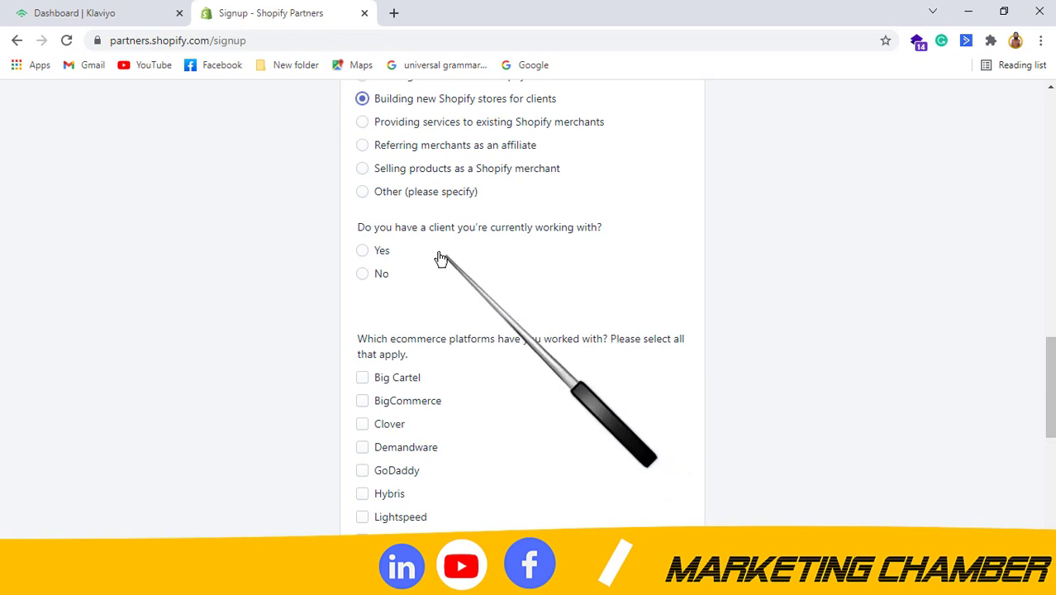
{"action": "left_click", "coordinate": [362, 250]}
{"action": "scroll", "coordinate": [529, 306], "scroll_direction": "down", "scroll_amount": 3}
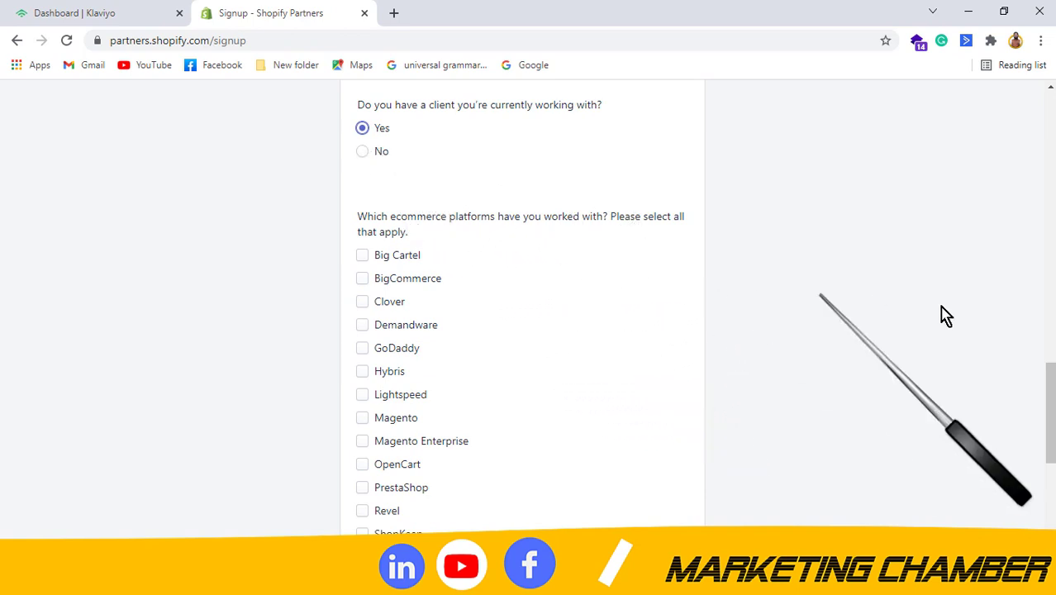
{"action": "scroll", "coordinate": [529, 306], "scroll_direction": "down", "scroll_amount": 2}
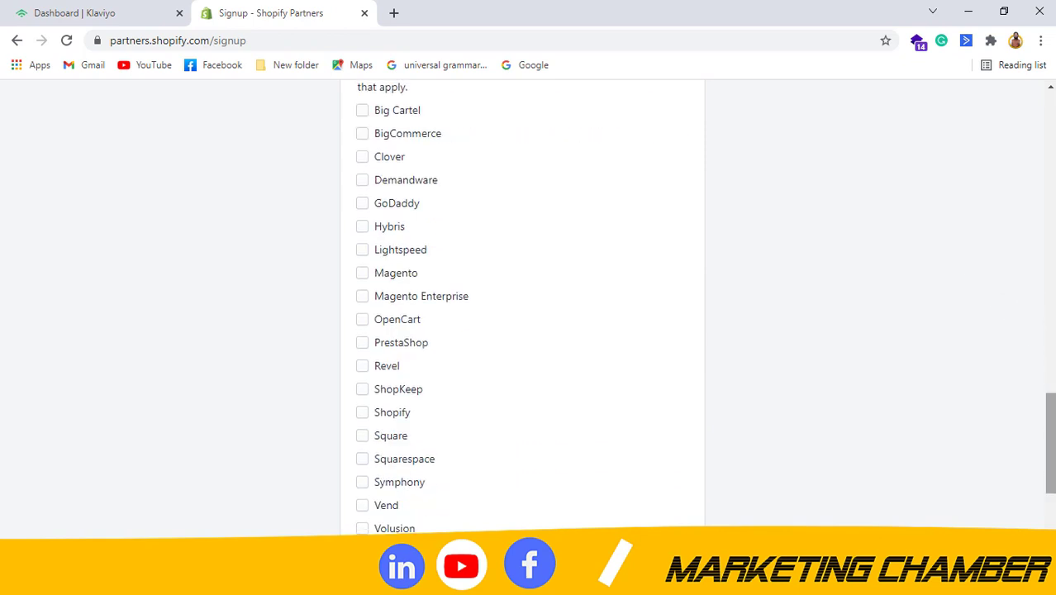
{"action": "left_click", "coordinate": [363, 412]}
Accept the Partner Program Agreement and go to the dashboard.
{"action": "scroll", "coordinate": [708, 414], "scroll_direction": "down", "scroll_amount": 3}
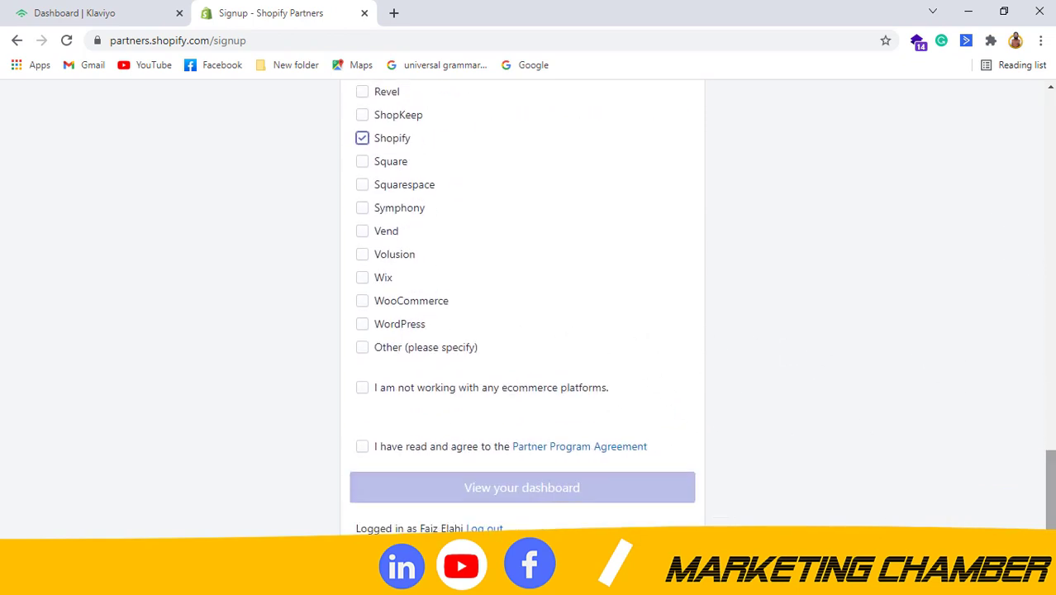
{"action": "left_click", "coordinate": [373, 446]}
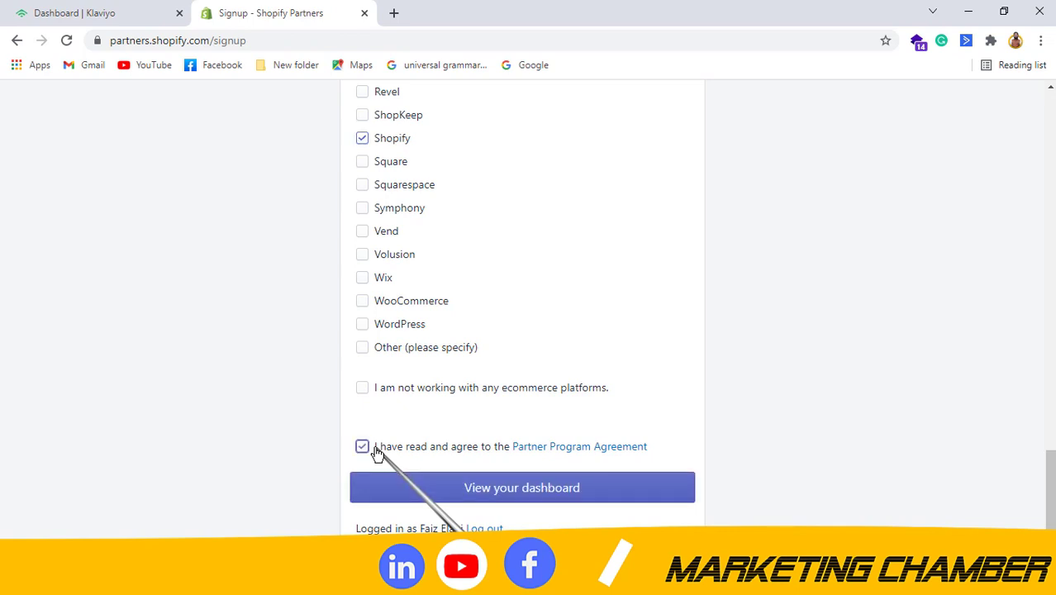
{"action": "left_click", "coordinate": [604, 494]}
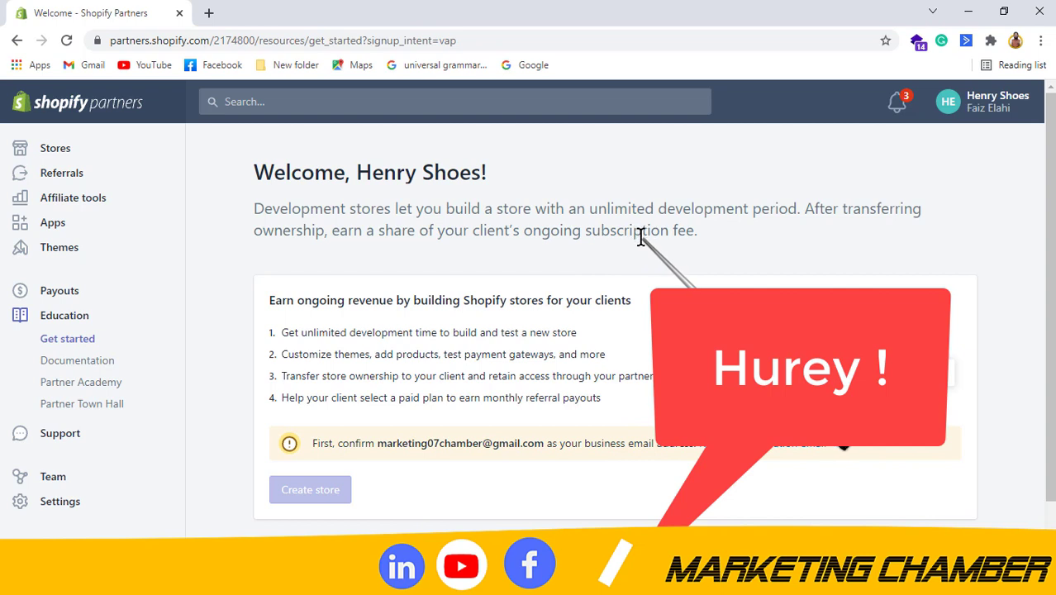
Highlight the email confirmation notice and open Gmail in a new tab.
{"action": "left_click_drag", "start_coordinate": [337, 445], "coordinate": [689, 443]}
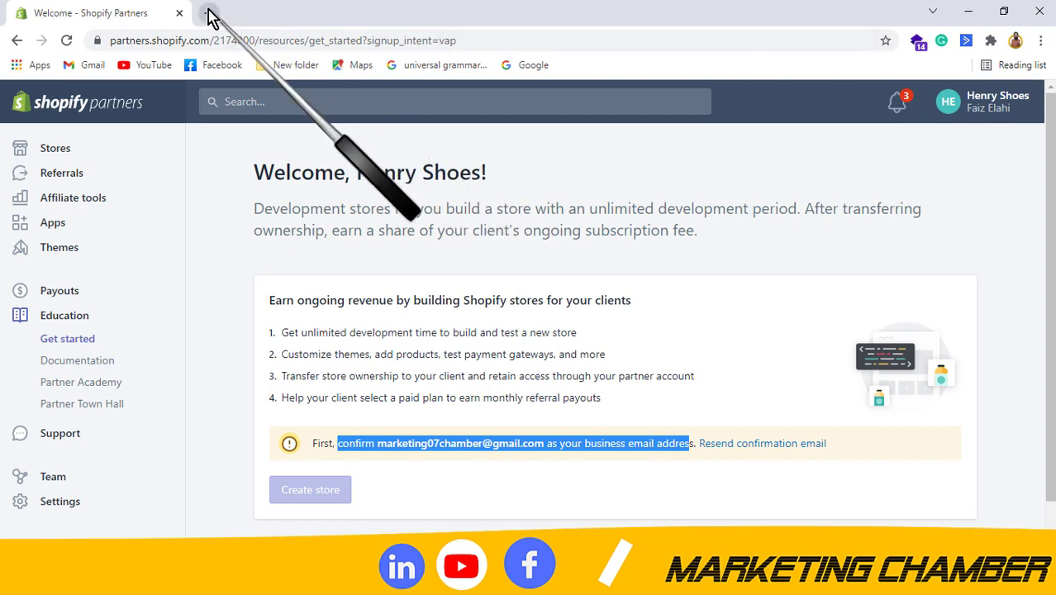
{"action": "left_click", "coordinate": [209, 13]}
{"action": "left_click", "coordinate": [85, 70]}
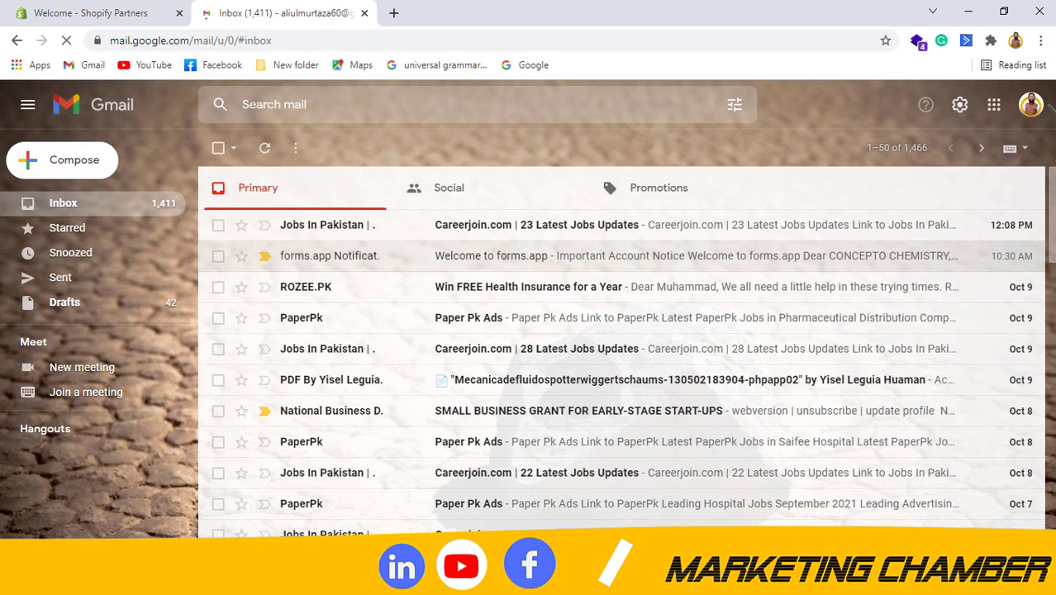
Switch Gmail to the business account, open the Shopify Partners email and confirm the address.
{"action": "left_click", "coordinate": [1031, 108]}
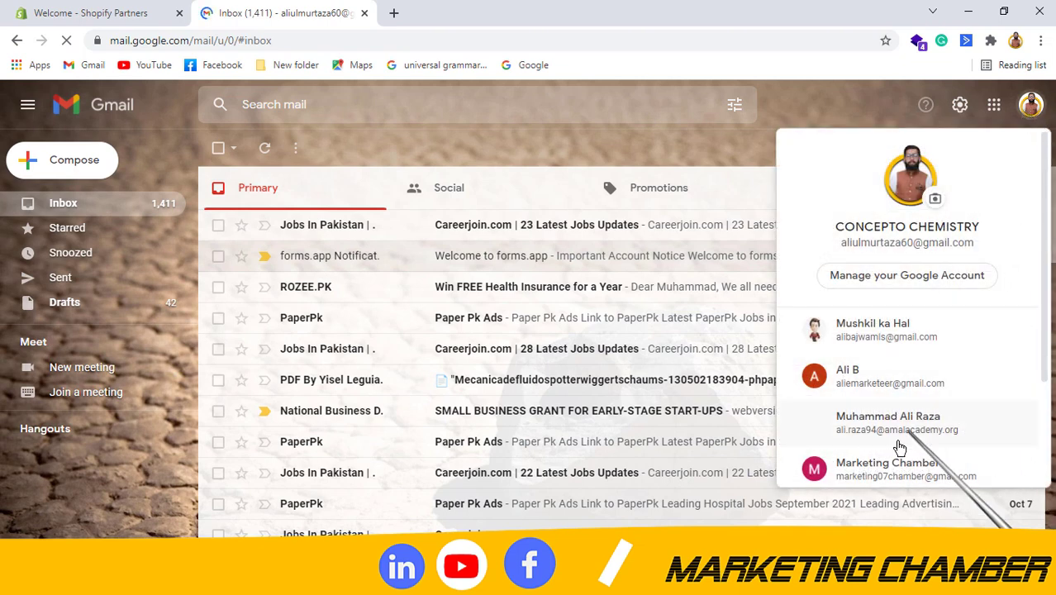
{"action": "left_click", "coordinate": [875, 470]}
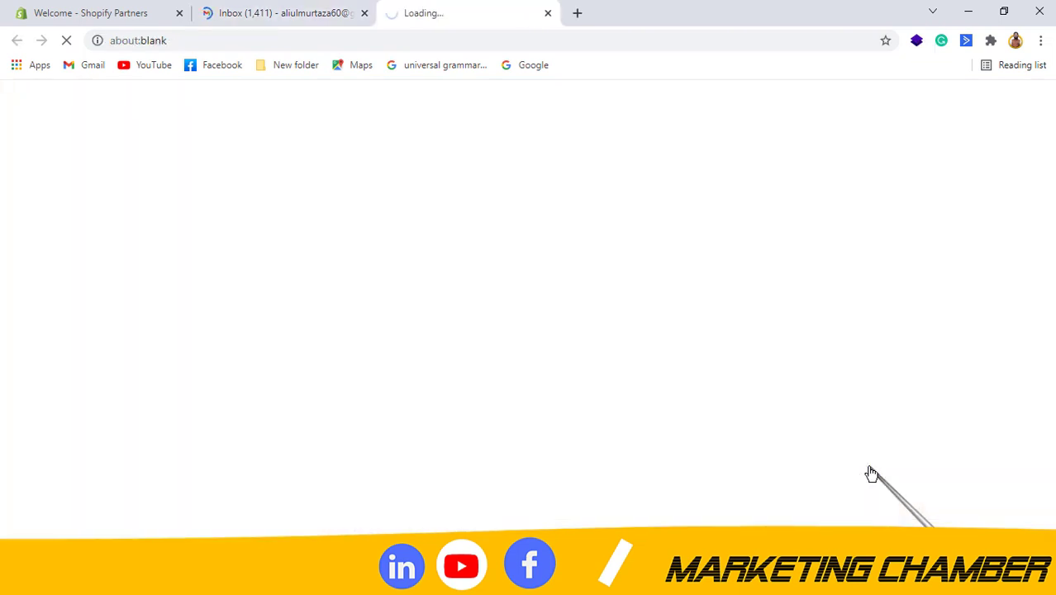
{"action": "left_click", "coordinate": [364, 13]}
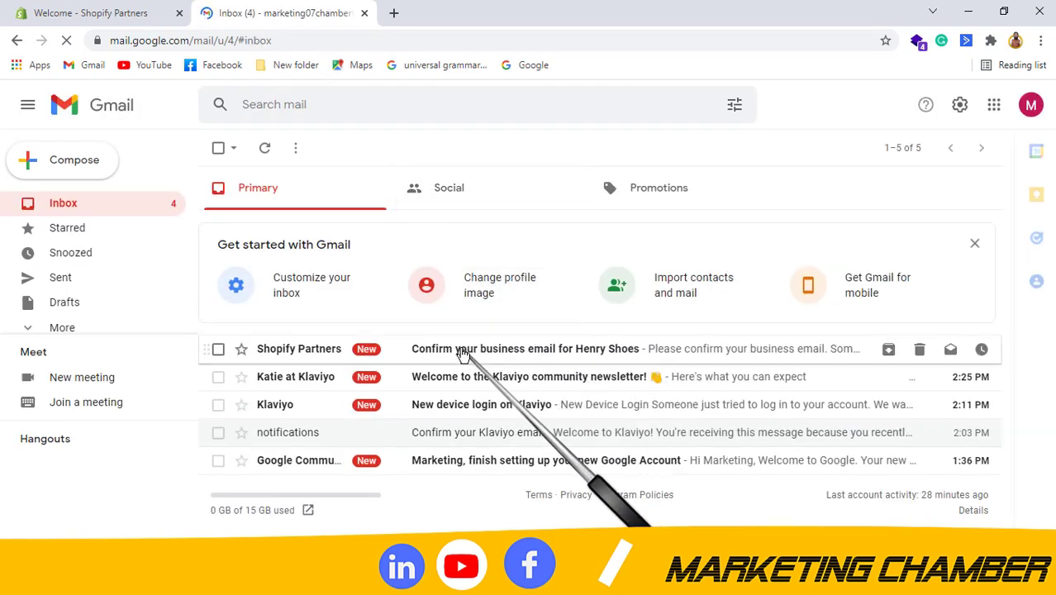
{"action": "left_click", "coordinate": [463, 354]}
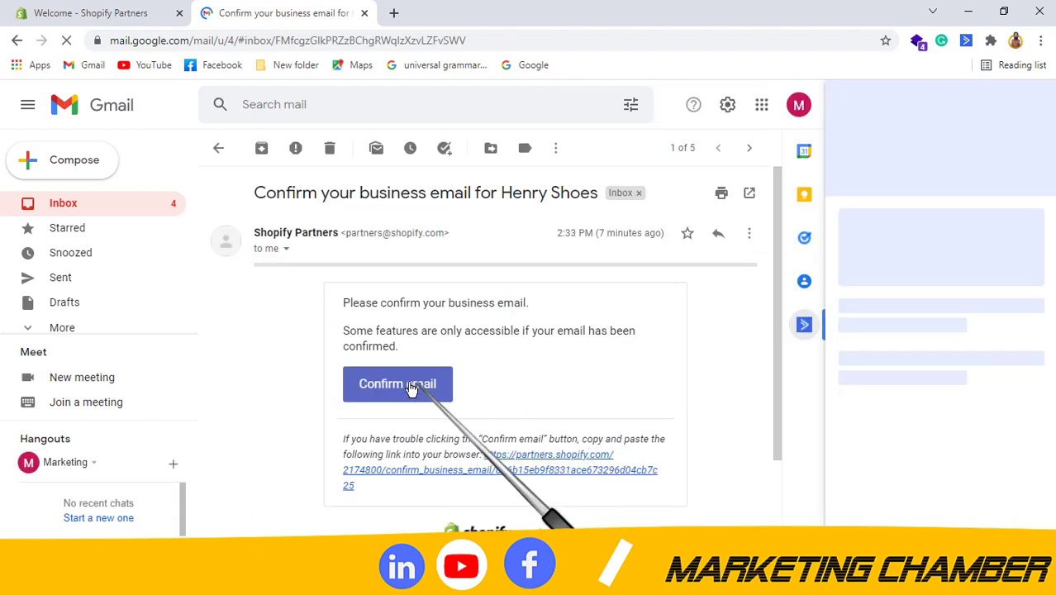
{"action": "left_click", "coordinate": [397, 387]}
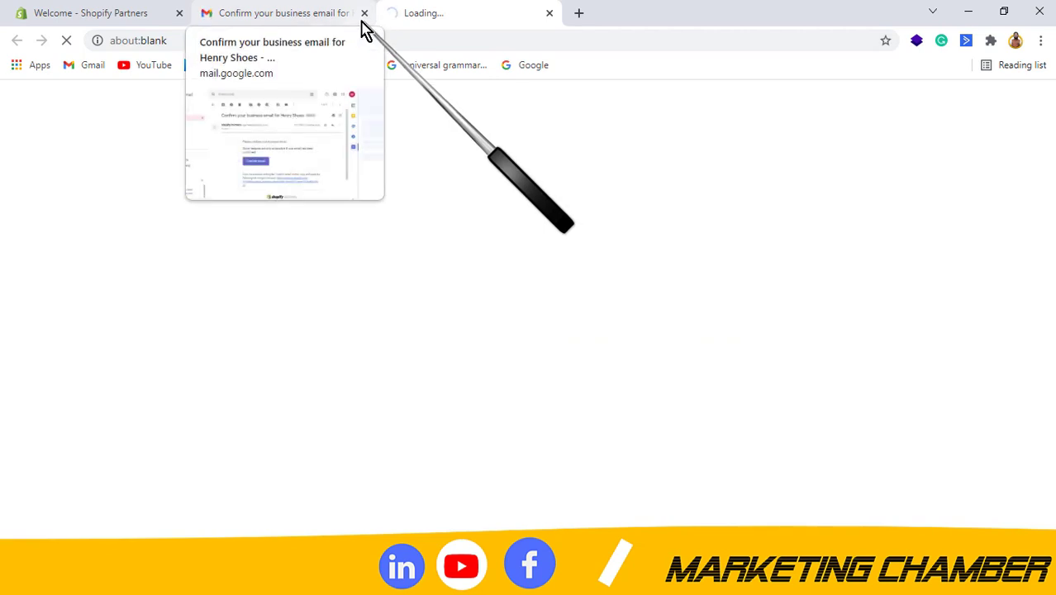
Move to the new Shopify Partners tab, close the Gmail tab and view the 'Welcome, Henry Shoes!' page.
{"action": "left_click", "coordinate": [265, 10]}
{"action": "left_click", "coordinate": [430, 9]}
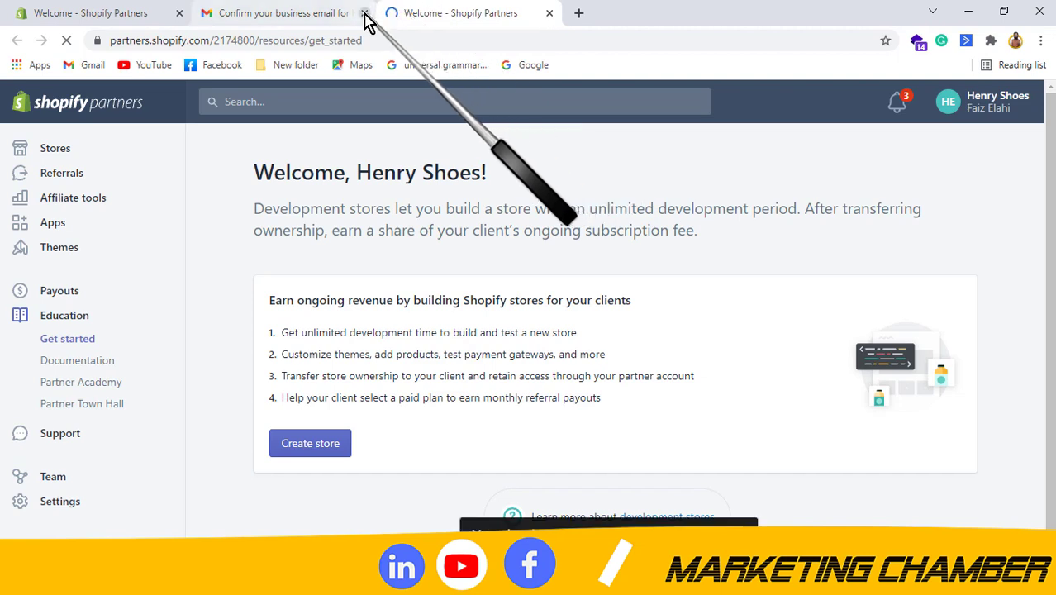
{"action": "left_click", "coordinate": [364, 12]}
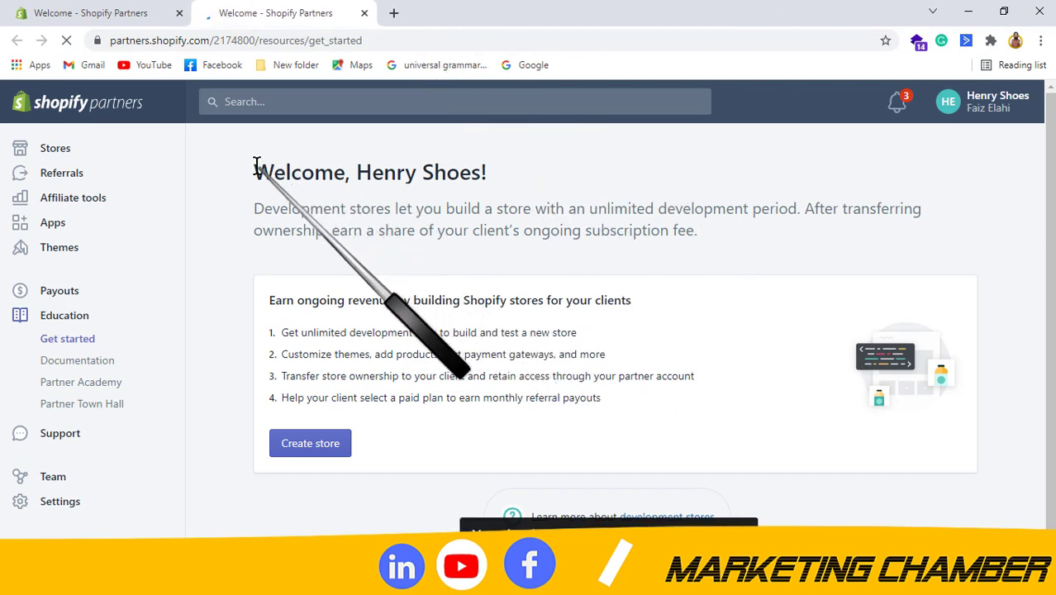
{"action": "left_click_drag", "start_coordinate": [255, 165], "coordinate": [500, 188]}
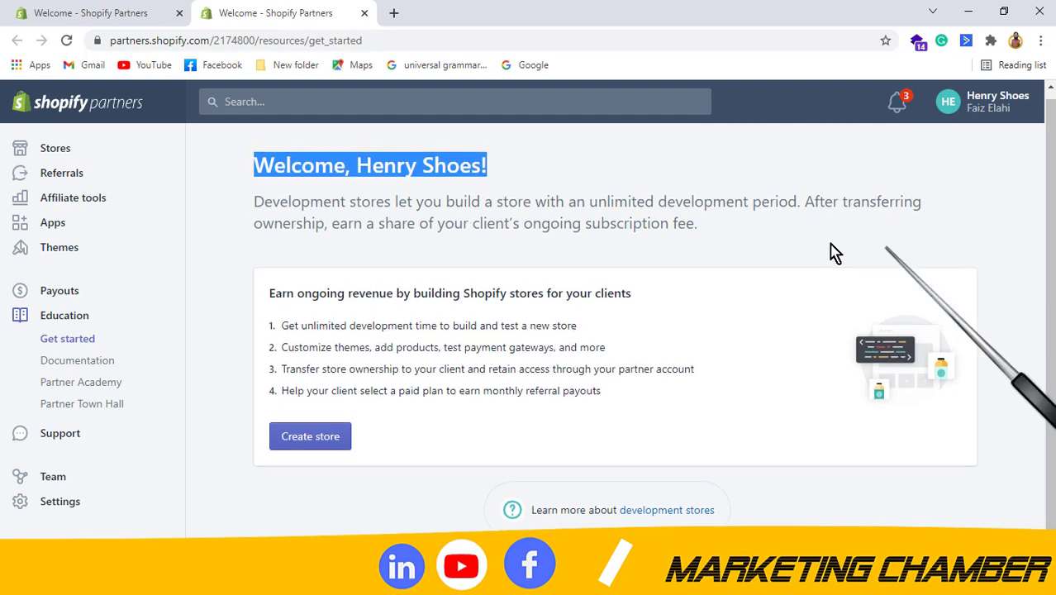
{"action": "left_click", "coordinate": [657, 240]}
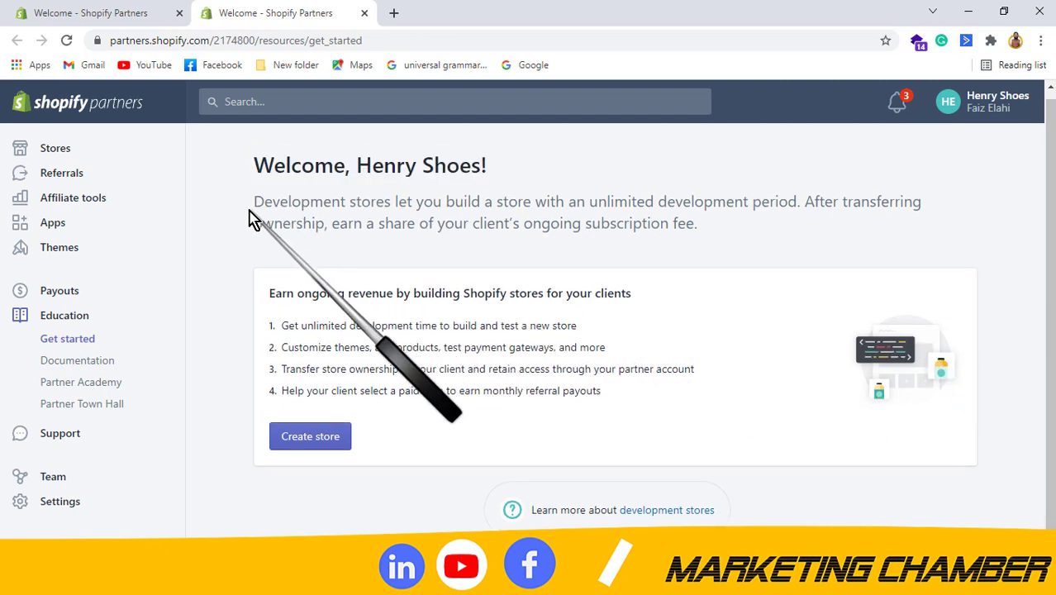